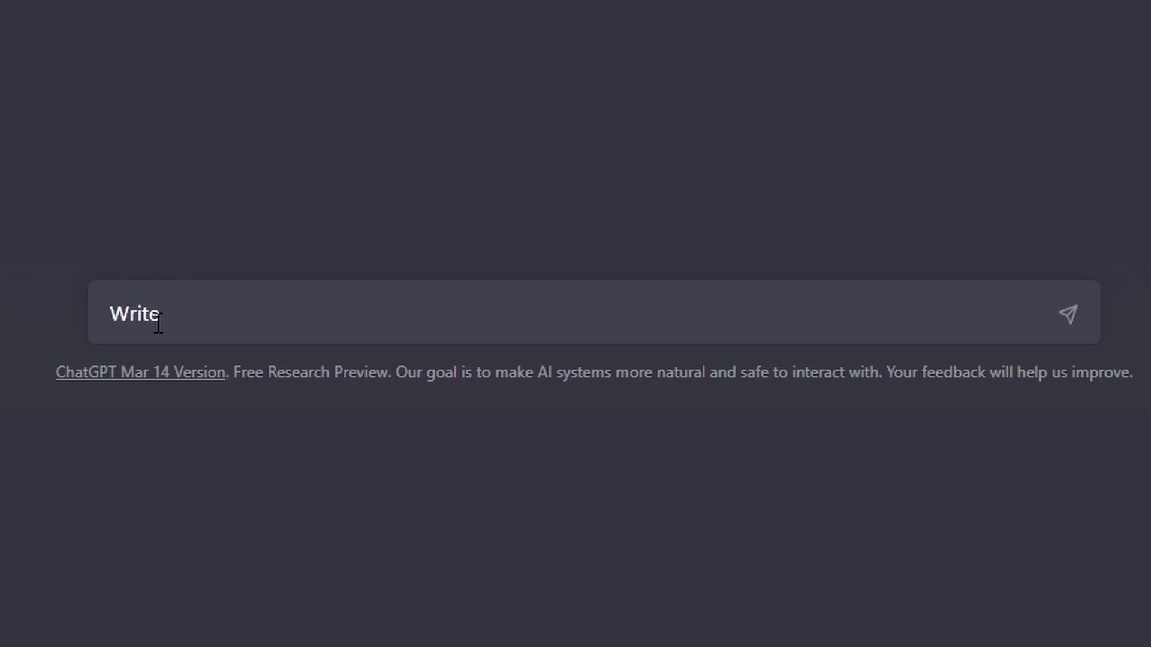
# Write a prompt asking ChatGPT to write a hardstyle song
pyautogui.write('tyle song')
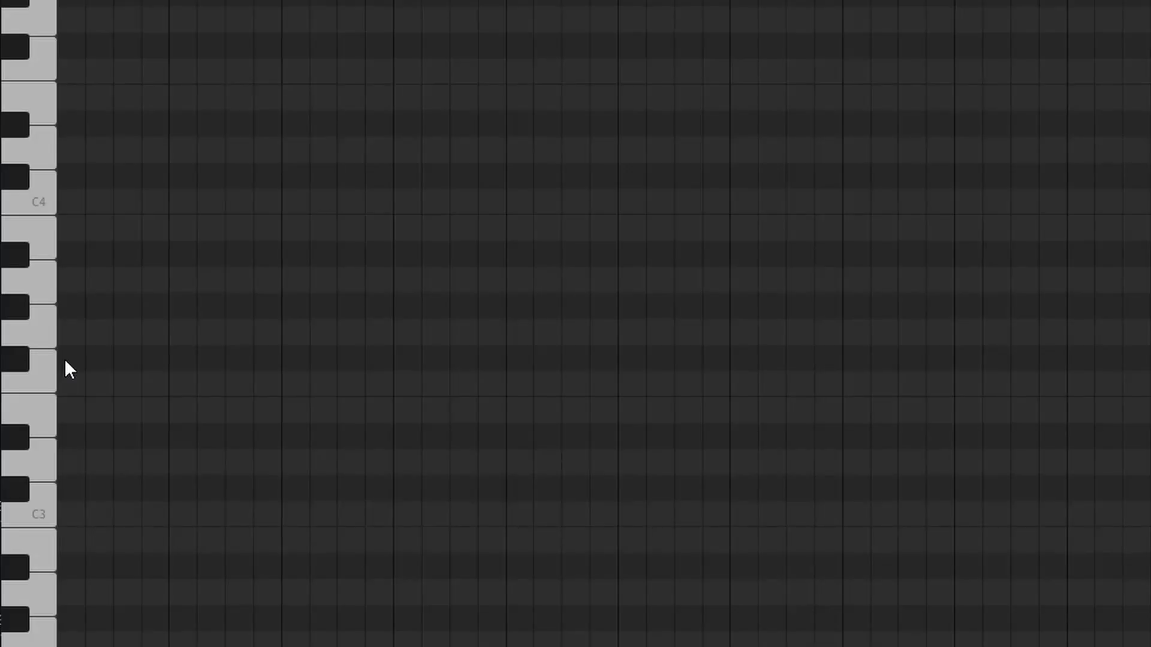
# Draw three consecutive vocal notes on F#3 with the lyrics "We", "come" and "together"
pyautogui.moveTo(65, 360); pyautogui.dragTo(168, 358)
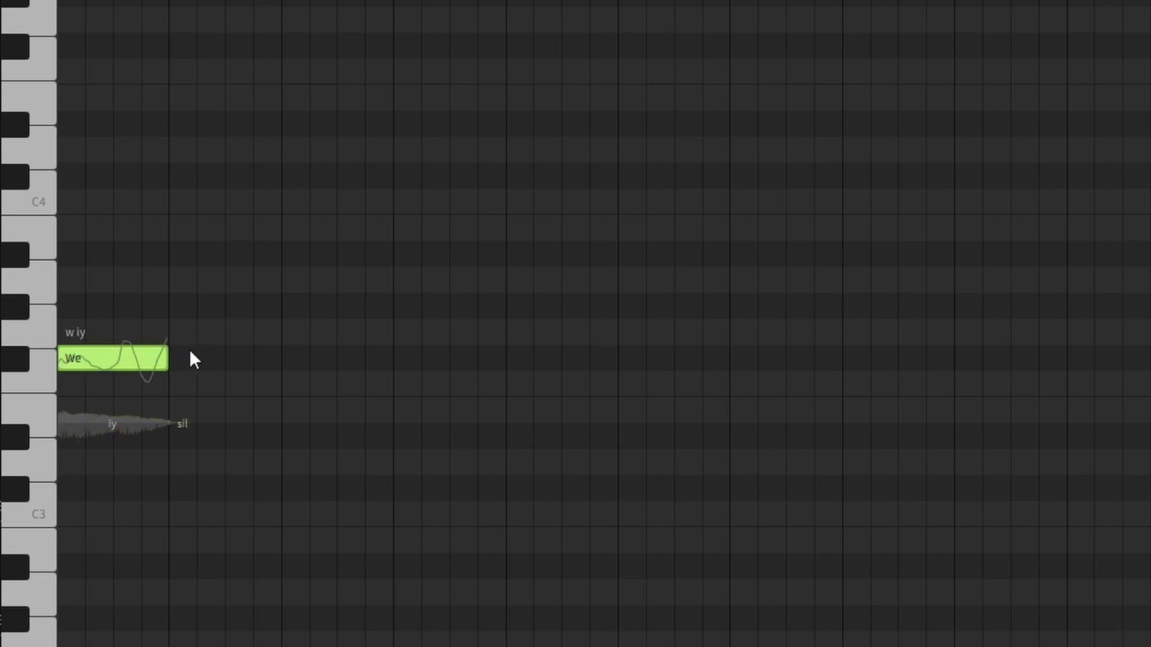
pyautogui.click(171, 354)
pyautogui.doubleClick(171, 354)
pyautogui.write('come')
pyautogui.press('Return')
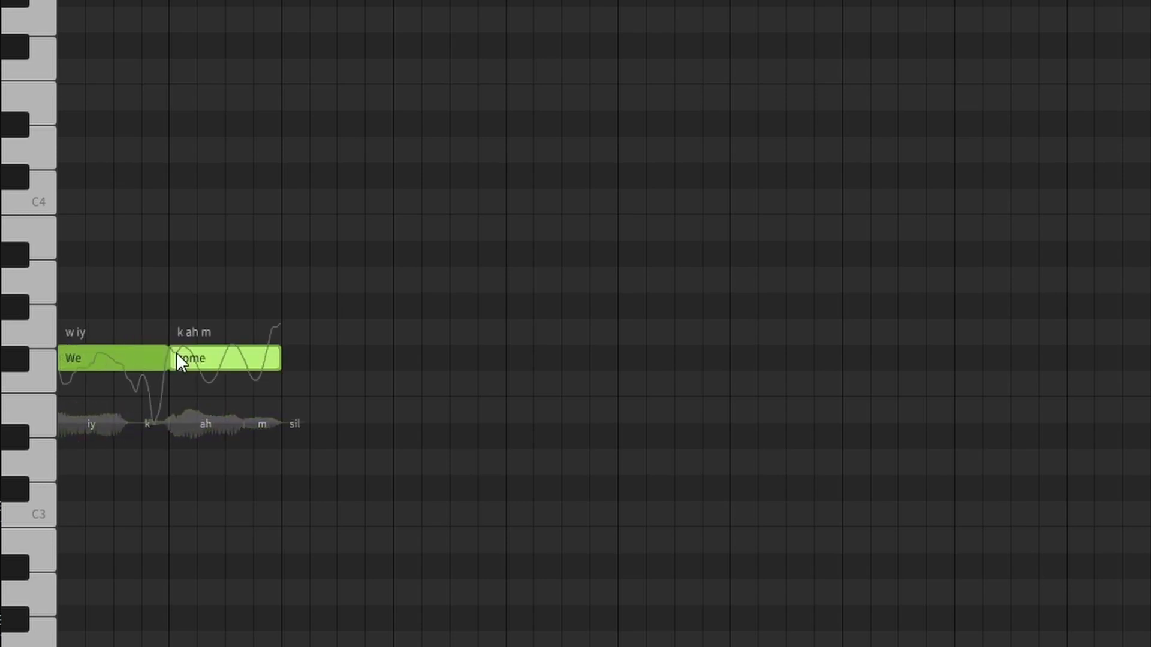
pyautogui.click(321, 357)
pyautogui.doubleClick(321, 357)
pyautogui.write('together')
pyautogui.press('Return')
# Continue the F#3 row with notes for the lyrics "united", "as", "one", "to", "feel", "the" and "power"
pyautogui.click(430, 358)
pyautogui.doubleClick(451, 358)
pyautogui.write('unite')
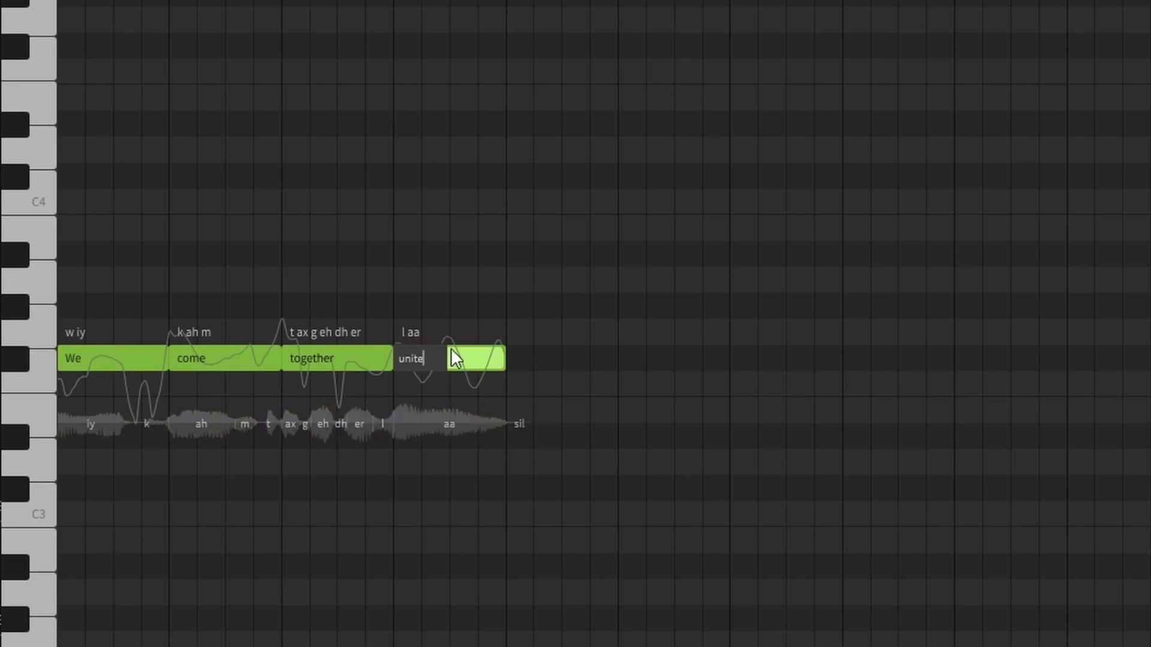
pyautogui.write('d')
pyautogui.press('Return')
pyautogui.click(559, 359)
pyautogui.doubleClick(558, 359)
pyautogui.write('as')
pyautogui.press('Return')
pyautogui.click(623, 359)
pyautogui.doubleClick(624, 358)
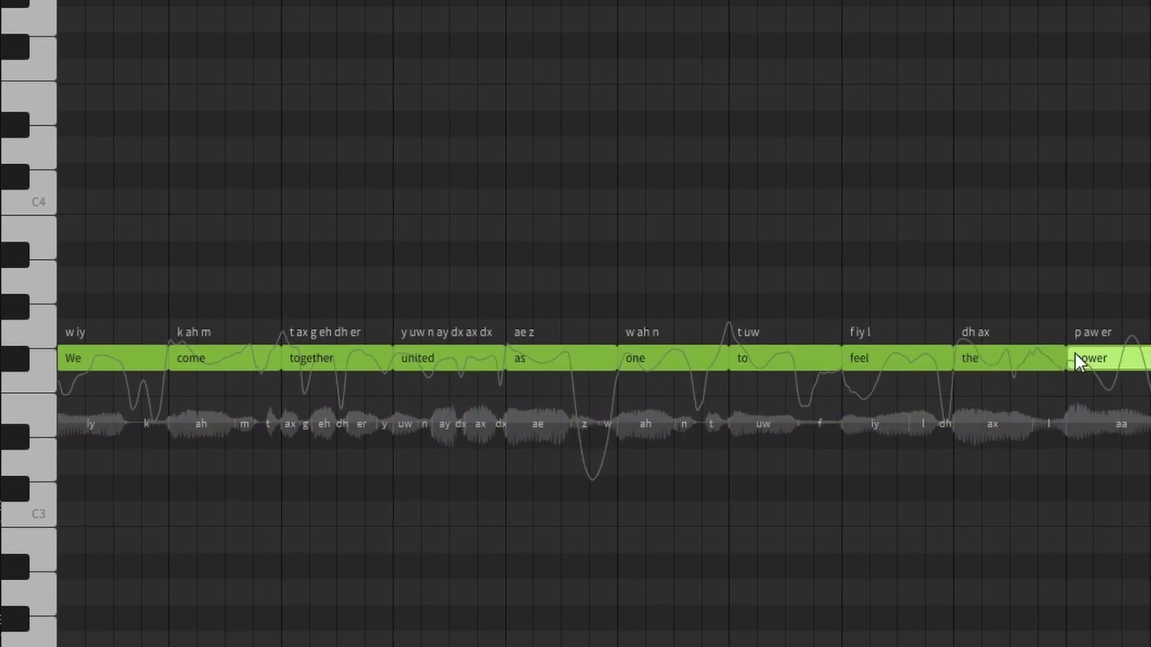
# Add F#3 notes after "power" with the lyrics "the", "hardstyle" and "drum"
pyautogui.click(940, 329)
pyautogui.doubleClick(940, 329)
pyautogui.write('the')
pyautogui.press('Return')
pyautogui.click(1031, 331)
pyautogui.doubleClick(1031, 331)
pyautogui.write('ha')
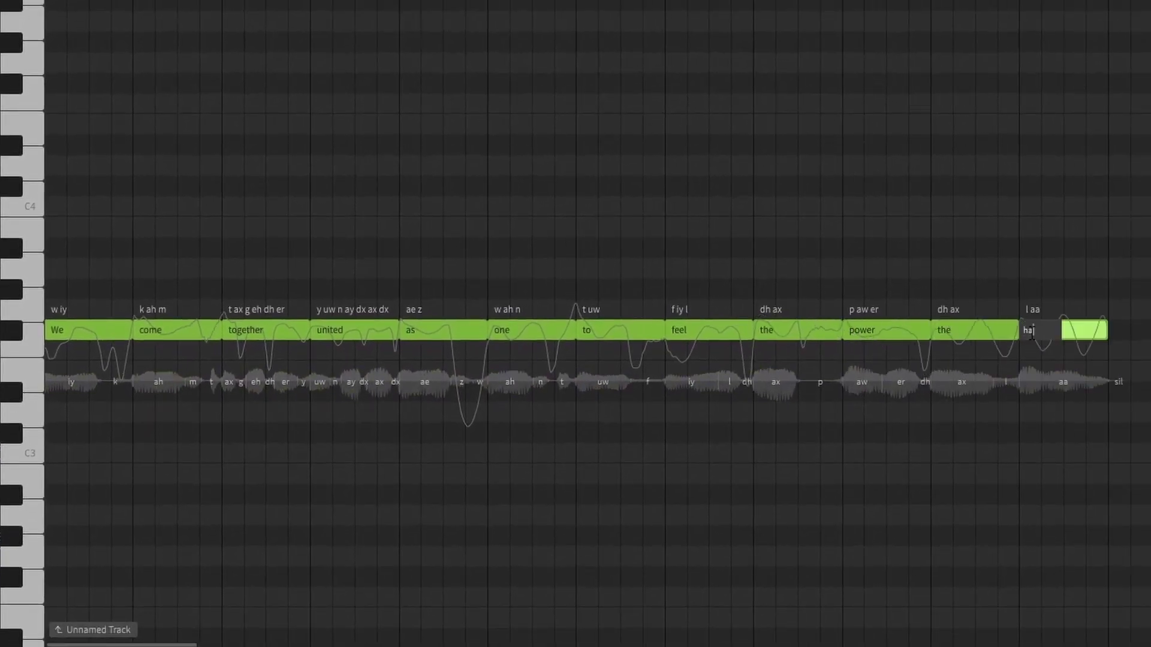
pyautogui.write('rdstyle')
pyautogui.press('Return')
pyautogui.click(1114, 330)
pyautogui.doubleClick(1113, 330)
pyautogui.write('drum')
pyautogui.press('Return')
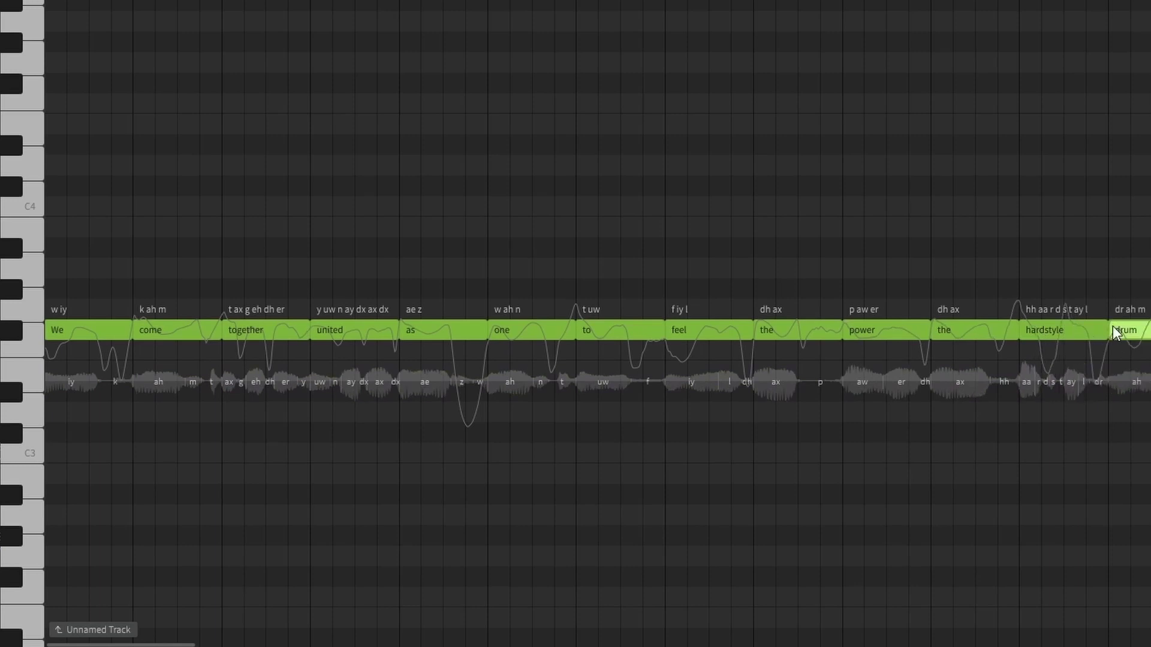
# Halve the "We", "as" and "to" notes, lengthen "together", and shift the notes from "feel" to "drum" earlier to close the gap
pyautogui.moveTo(131, 329); pyautogui.dragTo(88, 330)
pyautogui.moveTo(314, 346)
pyautogui.mouseDown()
pyautogui.moveTo(270, 346)
pyautogui.moveTo(310, 346)
pyautogui.mouseUp()
pyautogui.moveTo(485, 330)
pyautogui.mouseDown()
pyautogui.moveTo(443, 329)
pyautogui.moveTo(464, 330)
pyautogui.mouseUp()
pyautogui.moveTo(683, 330); pyautogui.dragTo(586, 339)
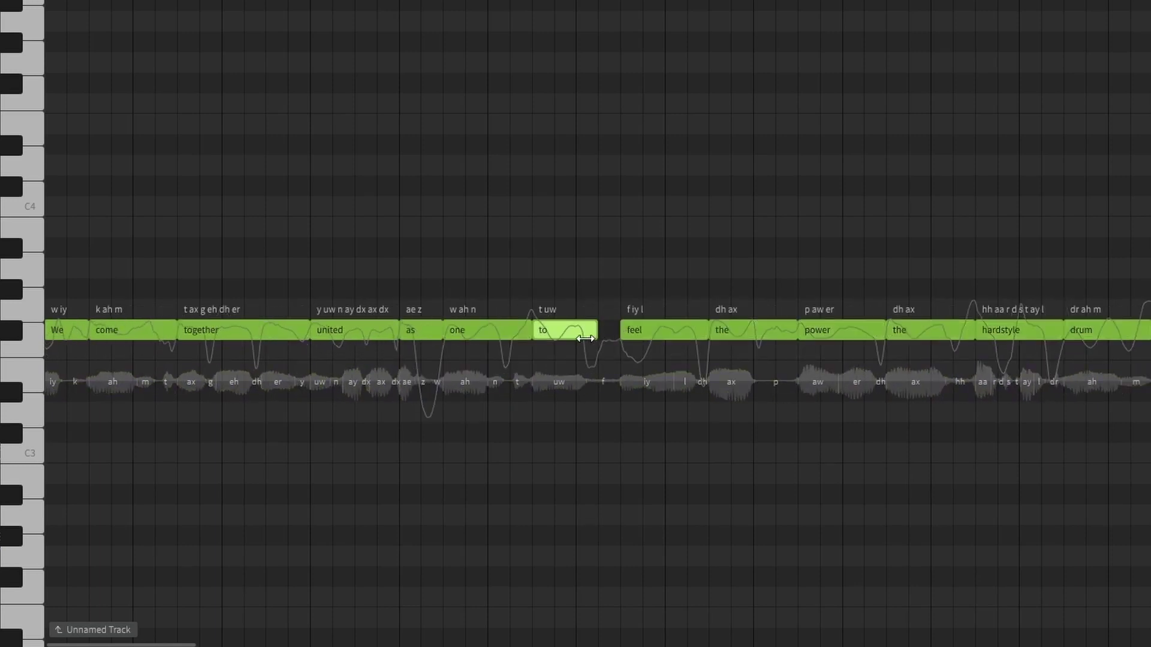
pyautogui.moveTo(609, 282); pyautogui.dragTo(1061, 333)
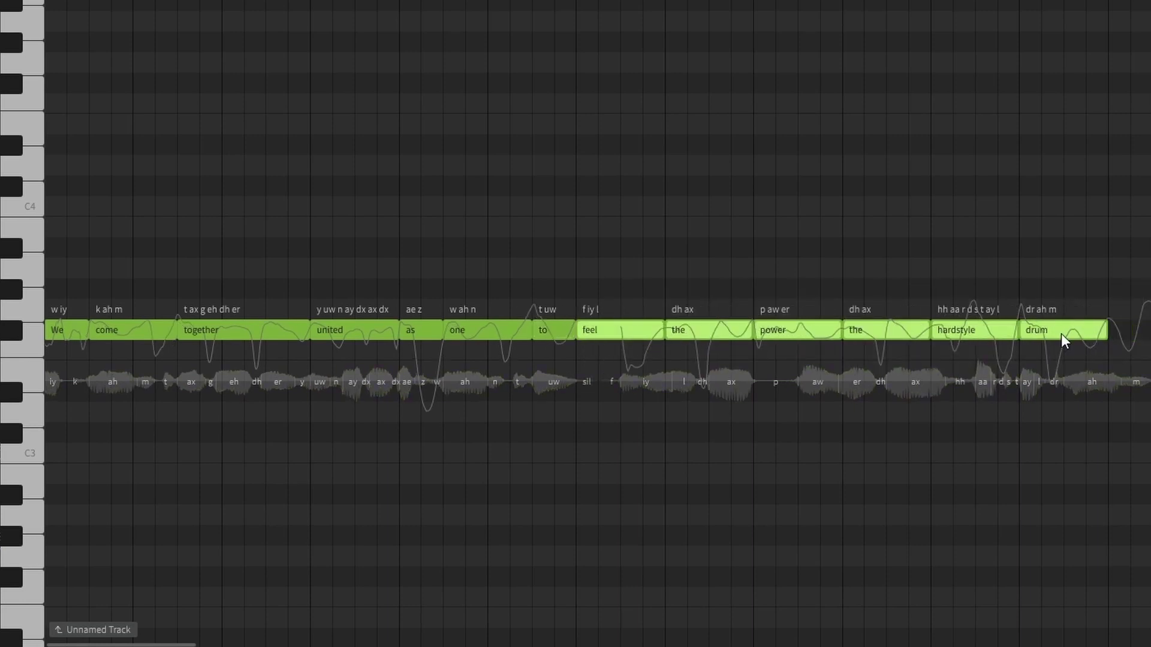
# Halve the "the" before "power" and shift "power", the second "the" and "hardstyle" earlier to close the gaps
pyautogui.moveTo(776, 330); pyautogui.dragTo(732, 329)
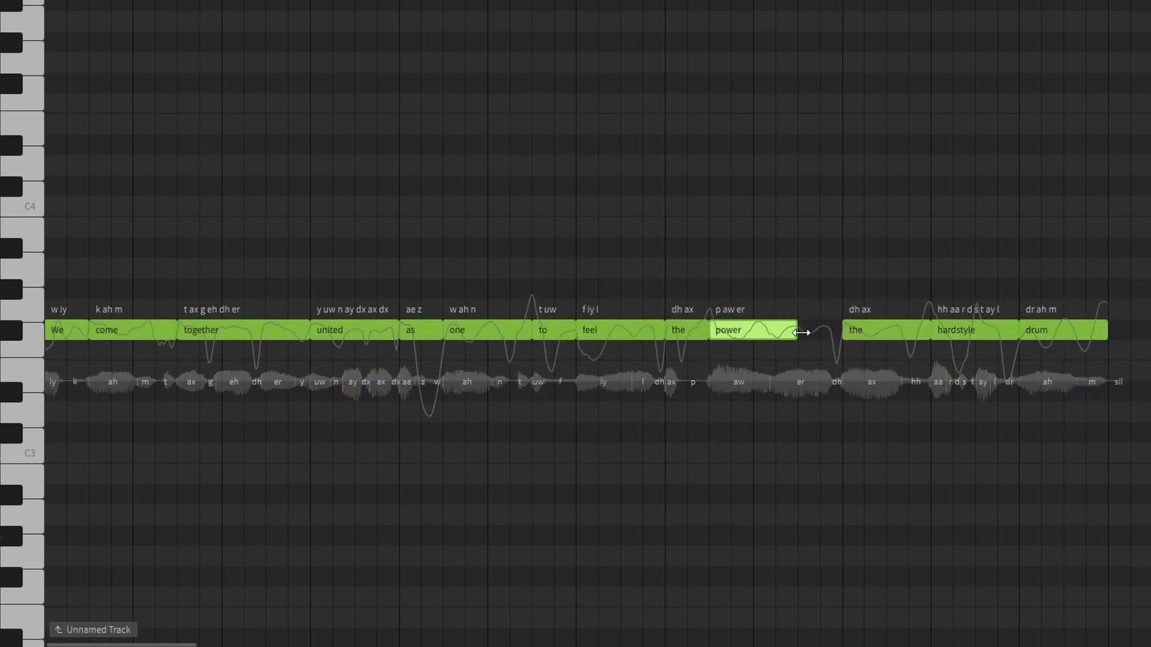
pyautogui.moveTo(863, 329); pyautogui.dragTo(819, 330)
pyautogui.moveTo(927, 333); pyautogui.dragTo(882, 333)
# Split "hardstyle" over two notes by shortening it and adding a following note with the lyric "+", and play the line
pyautogui.moveTo(972, 336); pyautogui.dragTo(953, 336)
pyautogui.moveTo(954, 307); pyautogui.dragTo(968, 329)
pyautogui.doubleClick(980, 330)
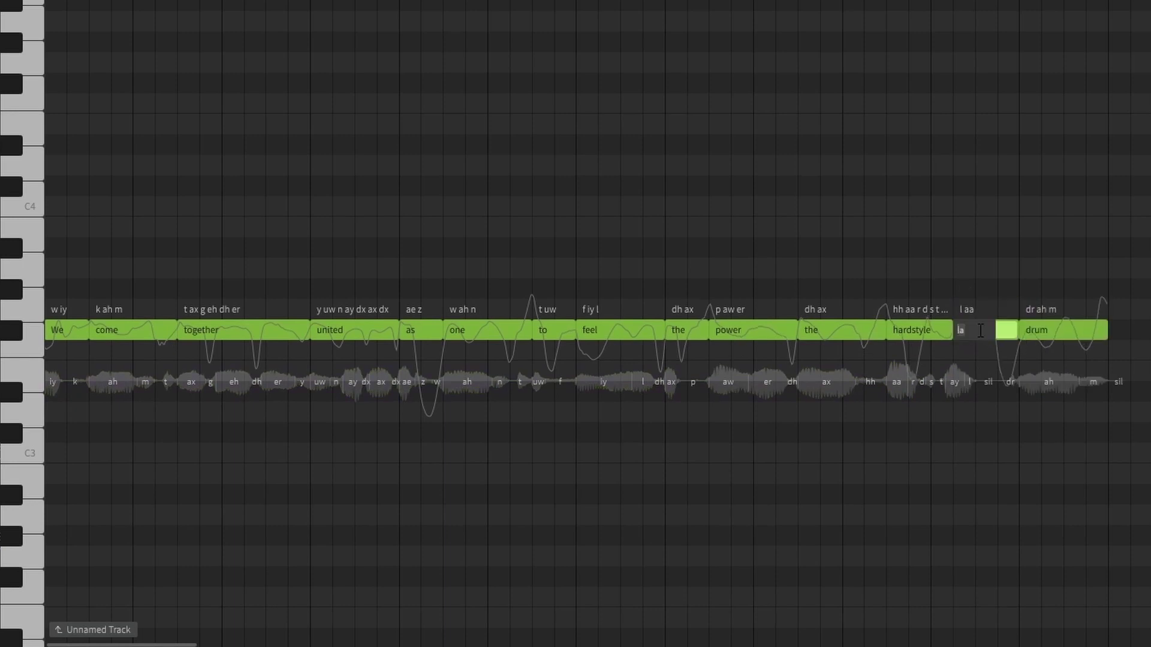
pyautogui.write('+')
pyautogui.click(1078, 329)
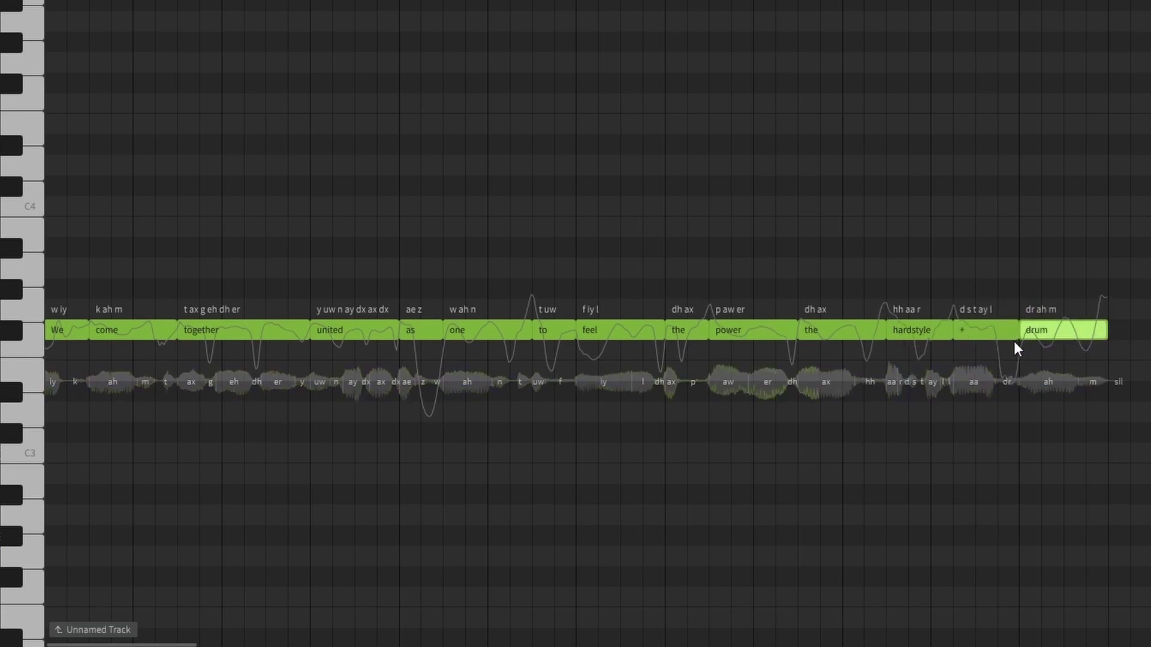
pyautogui.press('space')
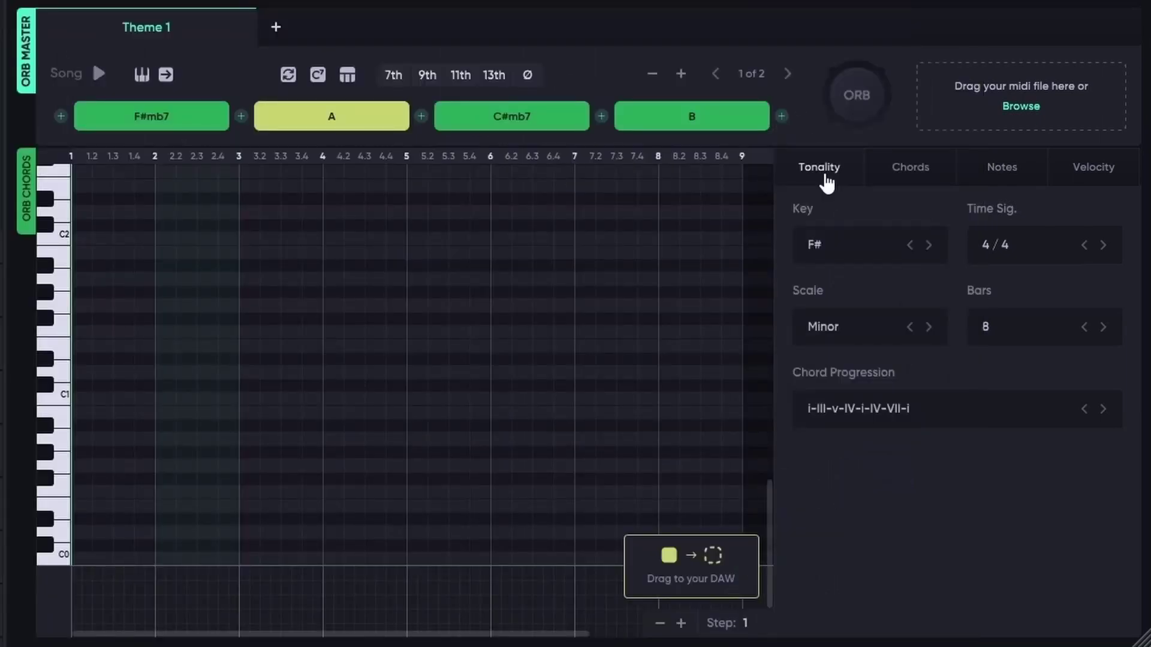
# Review the tonality and note settings in Orb Chords and generate the chords for the F# minor progression
pyautogui.click(825, 177)
pyautogui.click(1007, 171)
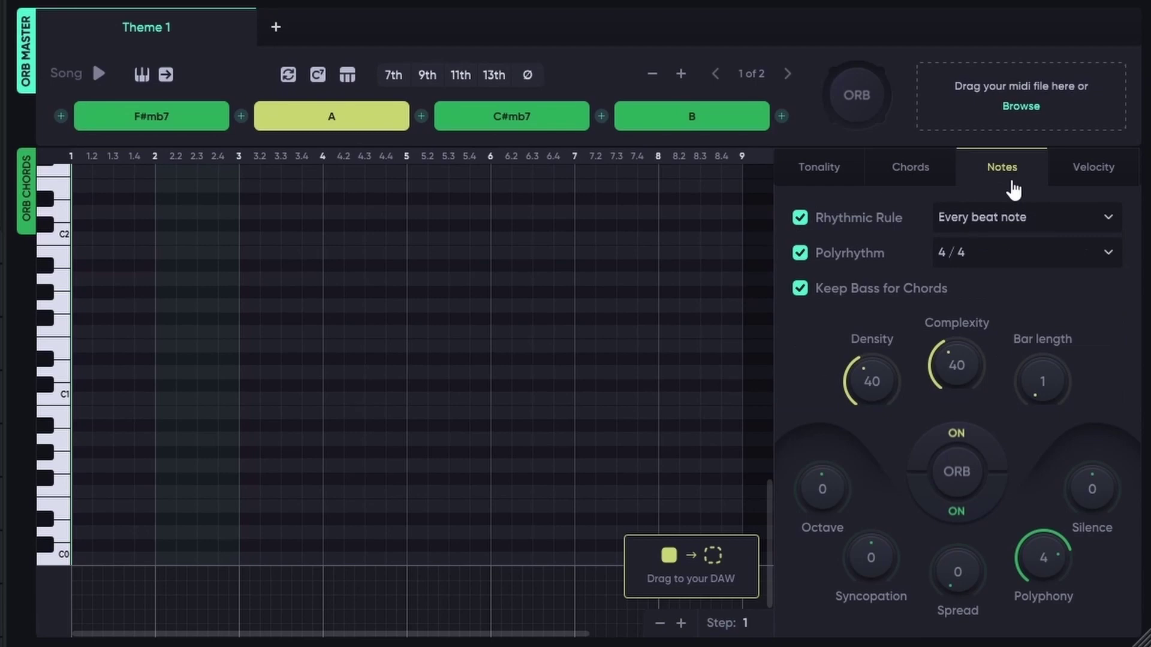
pyautogui.click(863, 107)
pyautogui.click(873, 120)
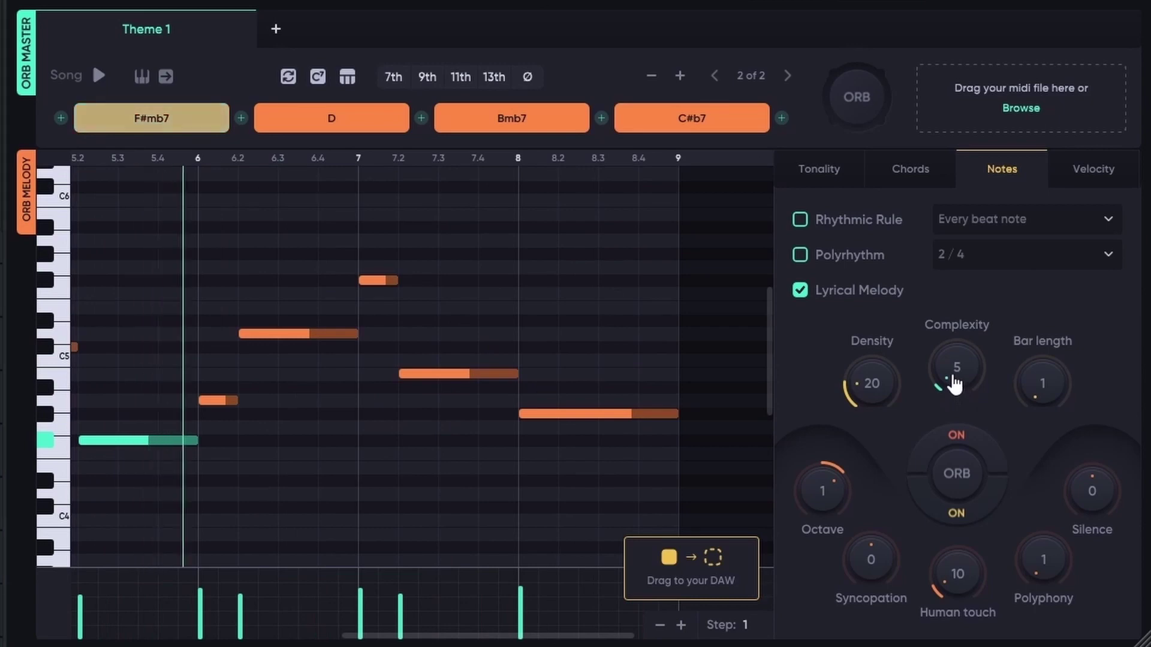
# Set the Orb Melody density to 100, complexity to 70 and bar length to 4, and play the melody
pyautogui.moveTo(960, 393); pyautogui.dragTo(945, 362)
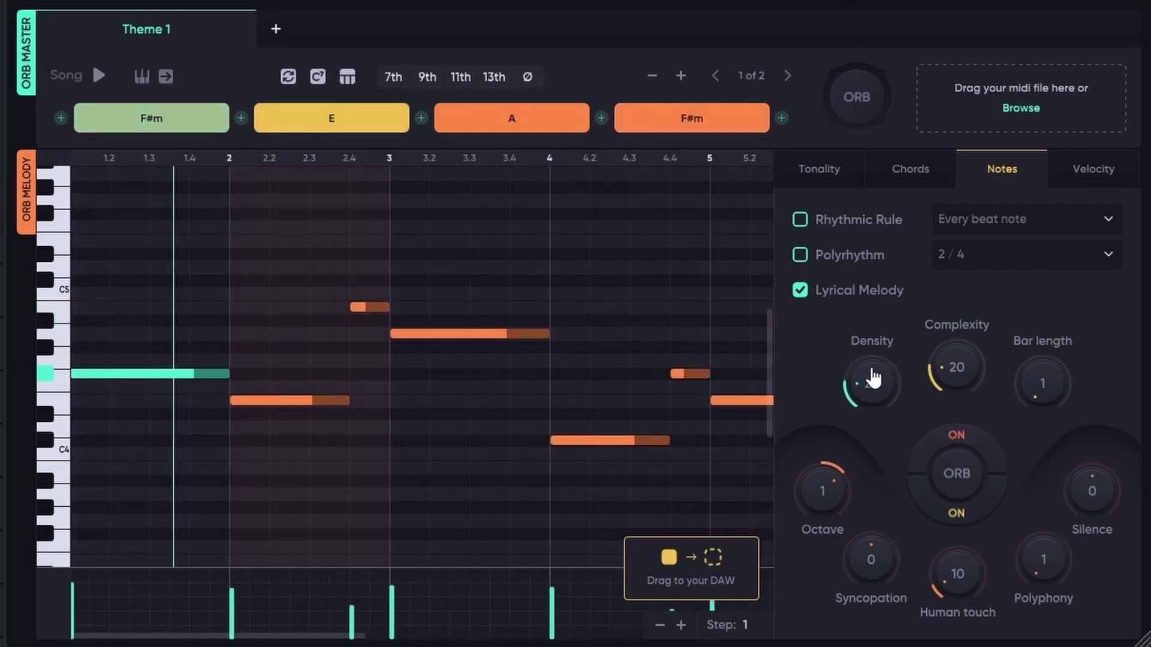
pyautogui.moveTo(873, 375); pyautogui.dragTo(870, 369)
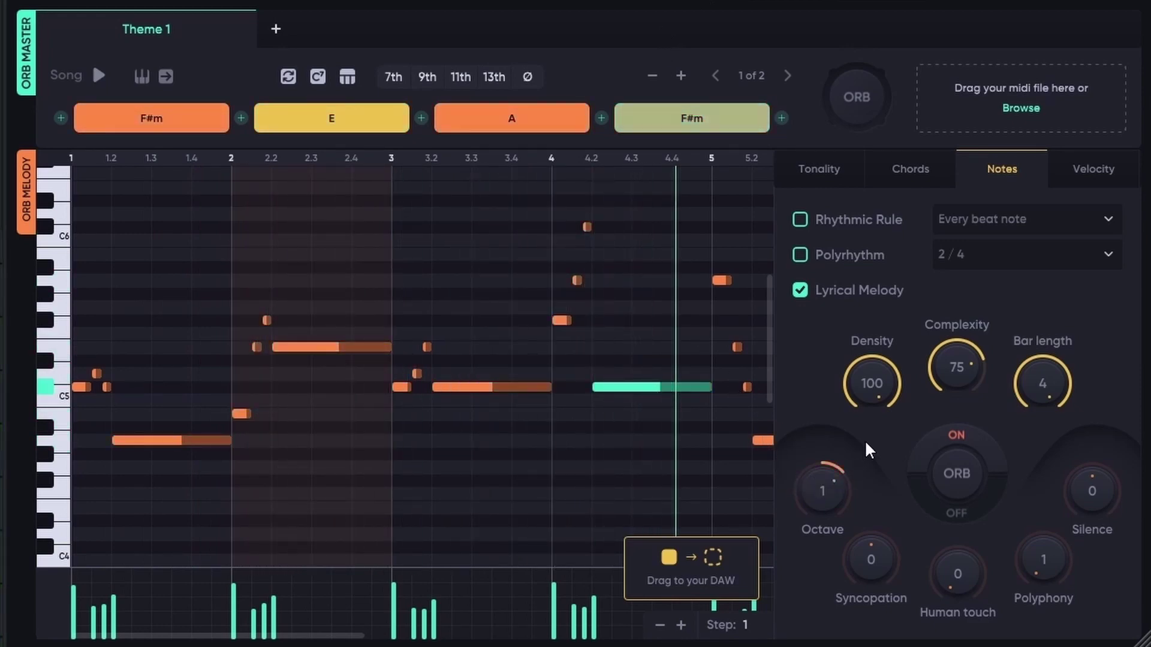
pyautogui.moveTo(955, 368); pyautogui.dragTo(944, 389)
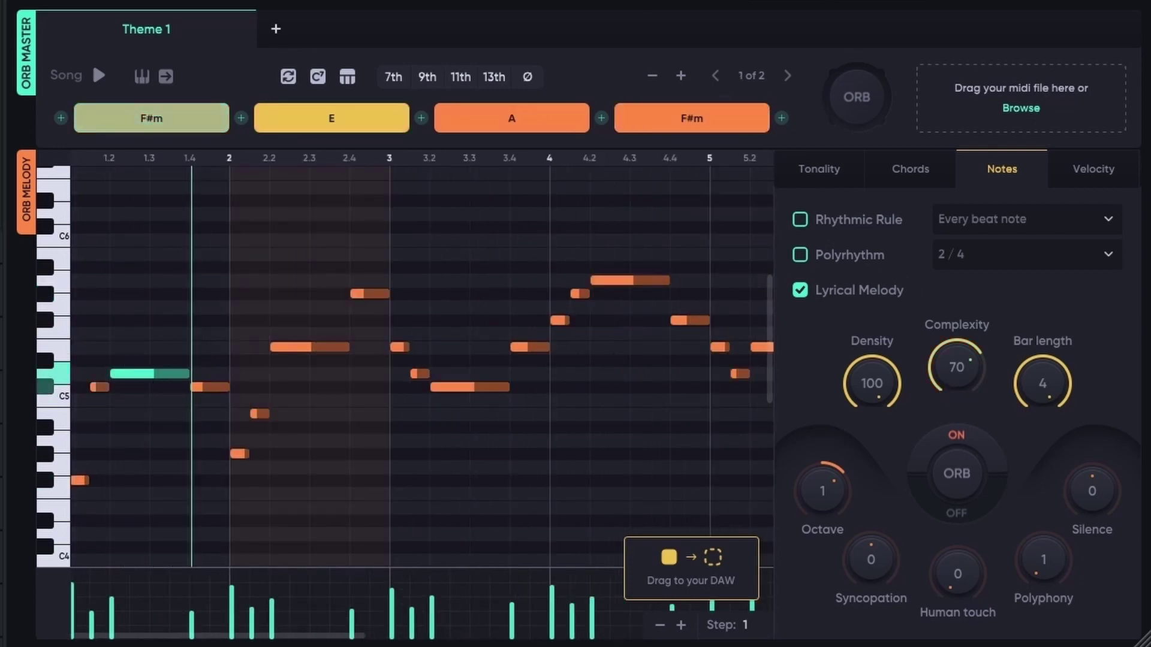
pyautogui.press('space')
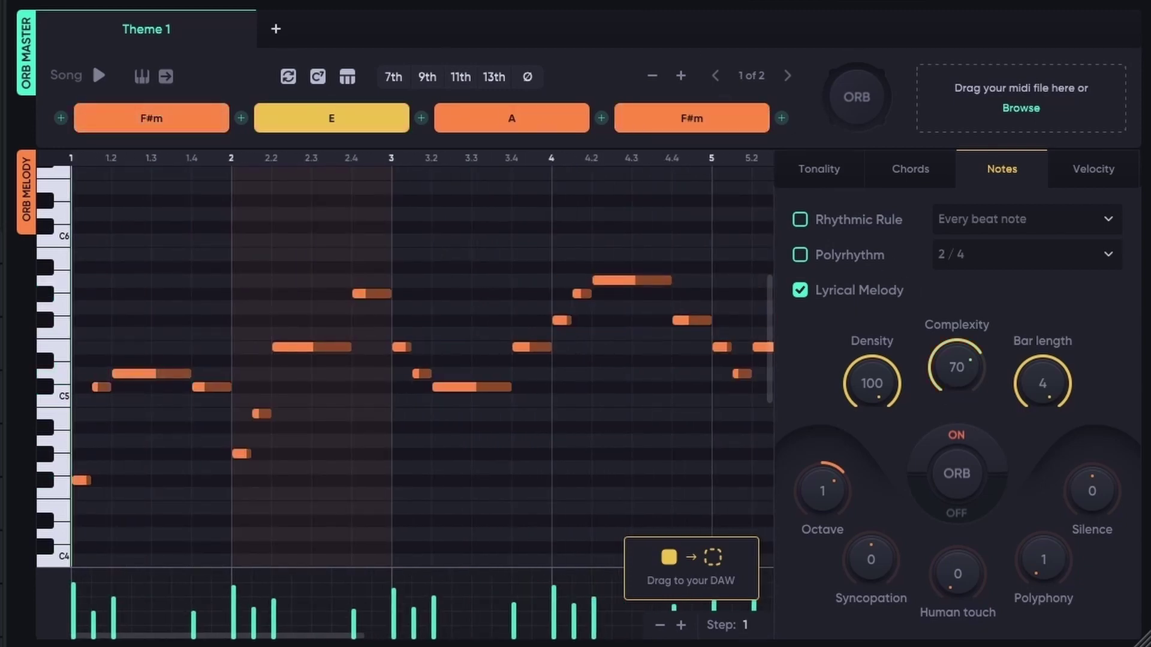
pyautogui.press('space')
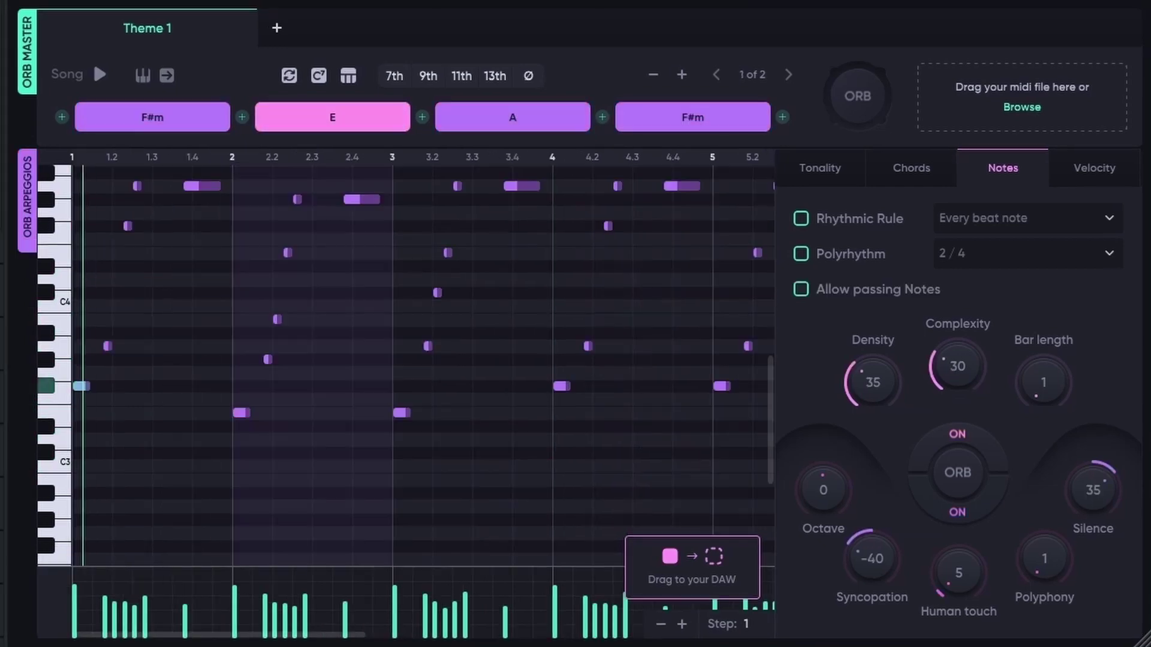
# Set the arpeggio's complexity to 0, density to 30 and silence to 0
pyautogui.scroll(2, 376, 361)
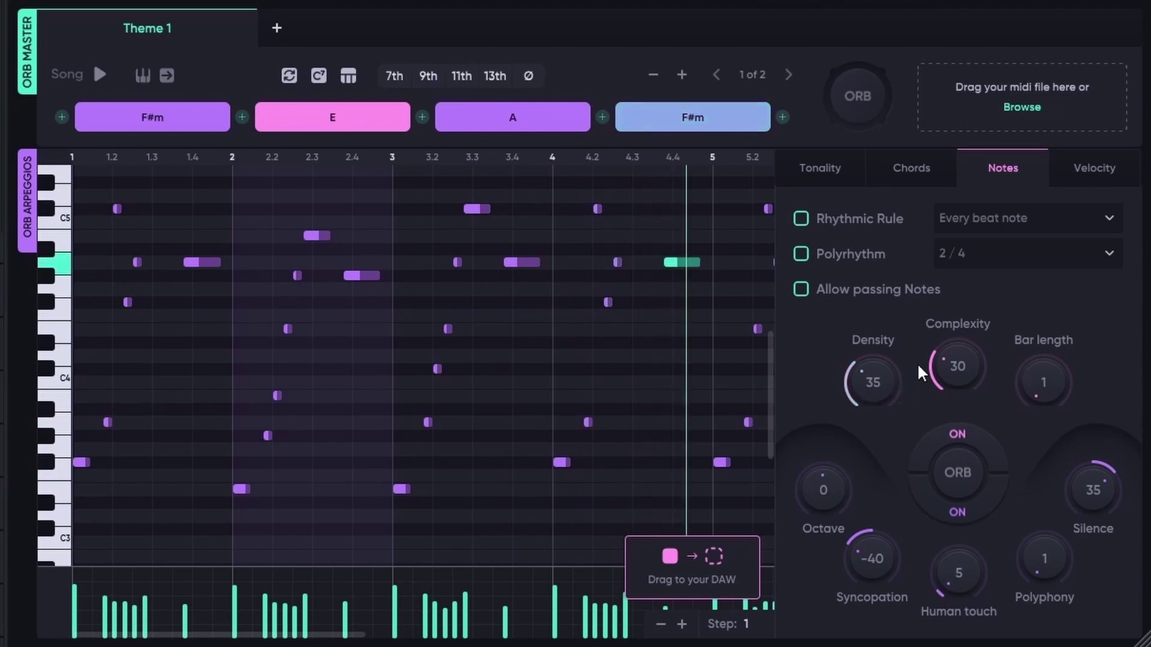
pyautogui.moveTo(917, 362); pyautogui.dragTo(923, 389)
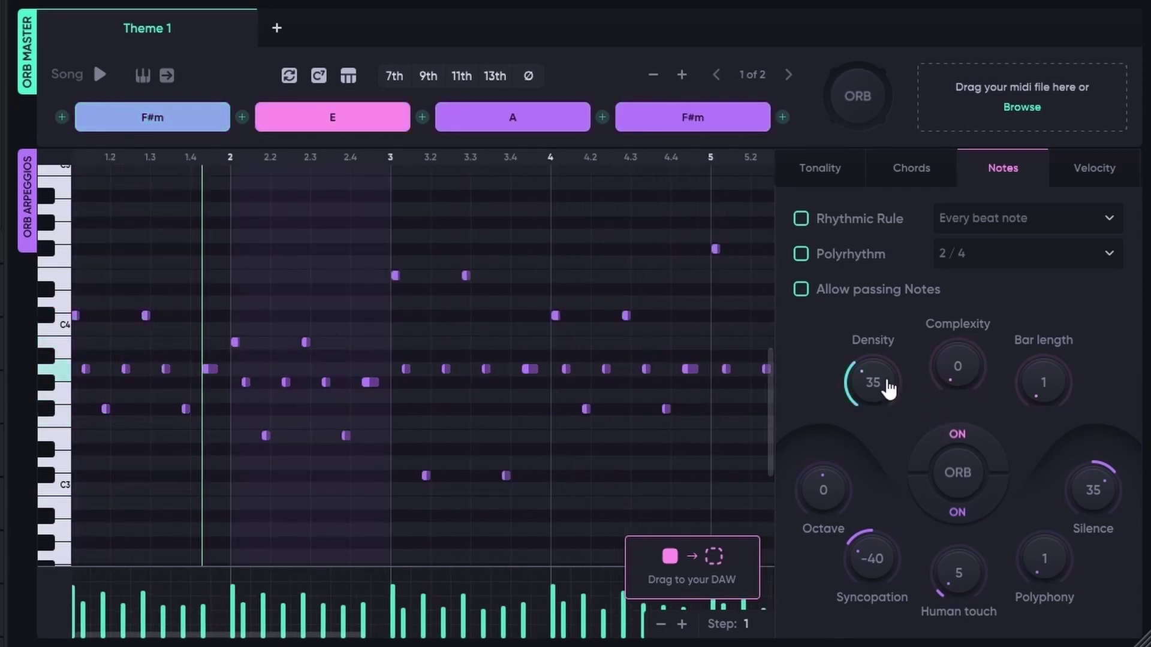
pyautogui.scroll(-5, 888, 388)
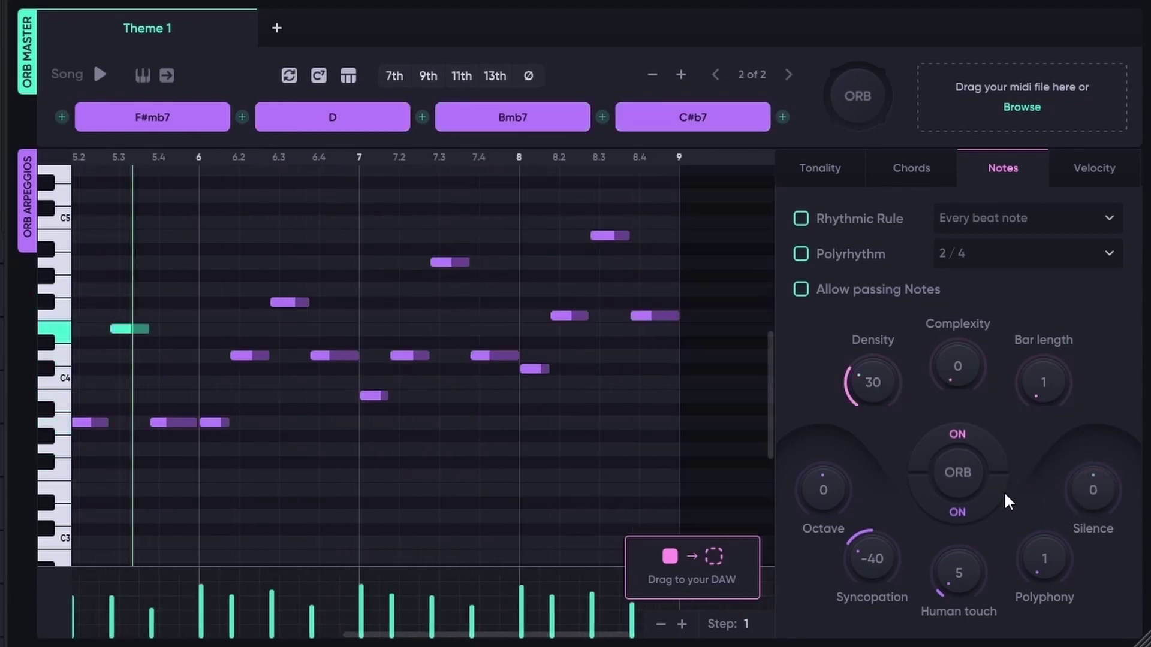
# Set the arpeggio's human touch and syncopation to 0, turn the lower ORB toggle off, and set density to 80 and complexity to 50
pyautogui.moveTo(973, 570); pyautogui.dragTo(968, 577)
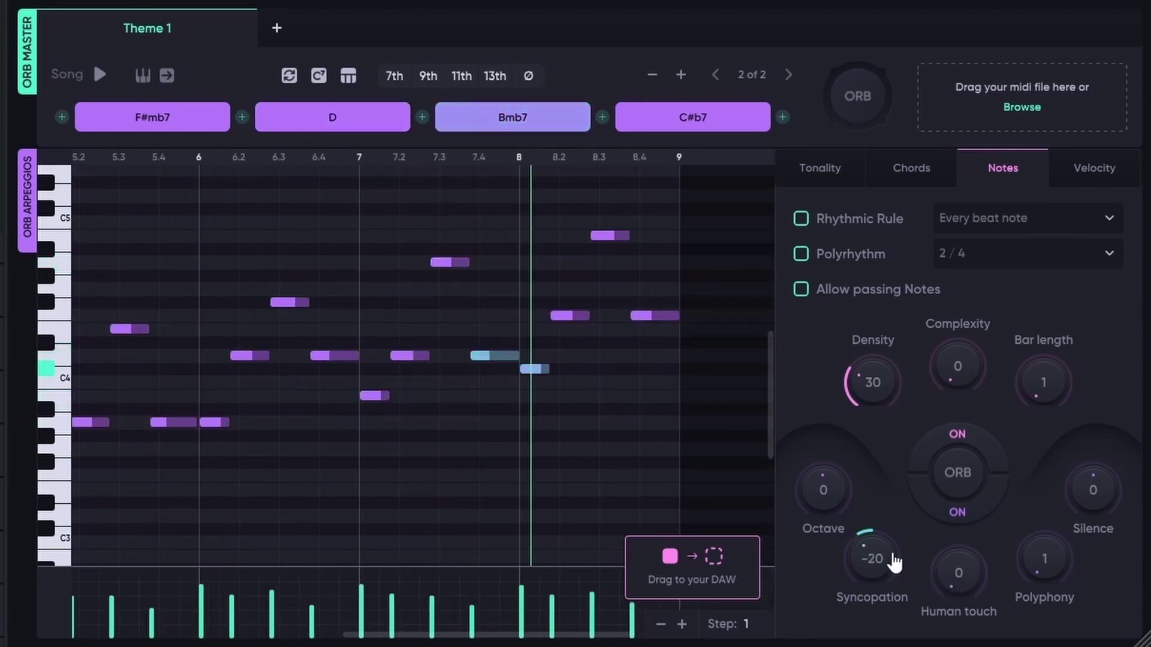
pyautogui.moveTo(894, 563); pyautogui.dragTo(893, 547)
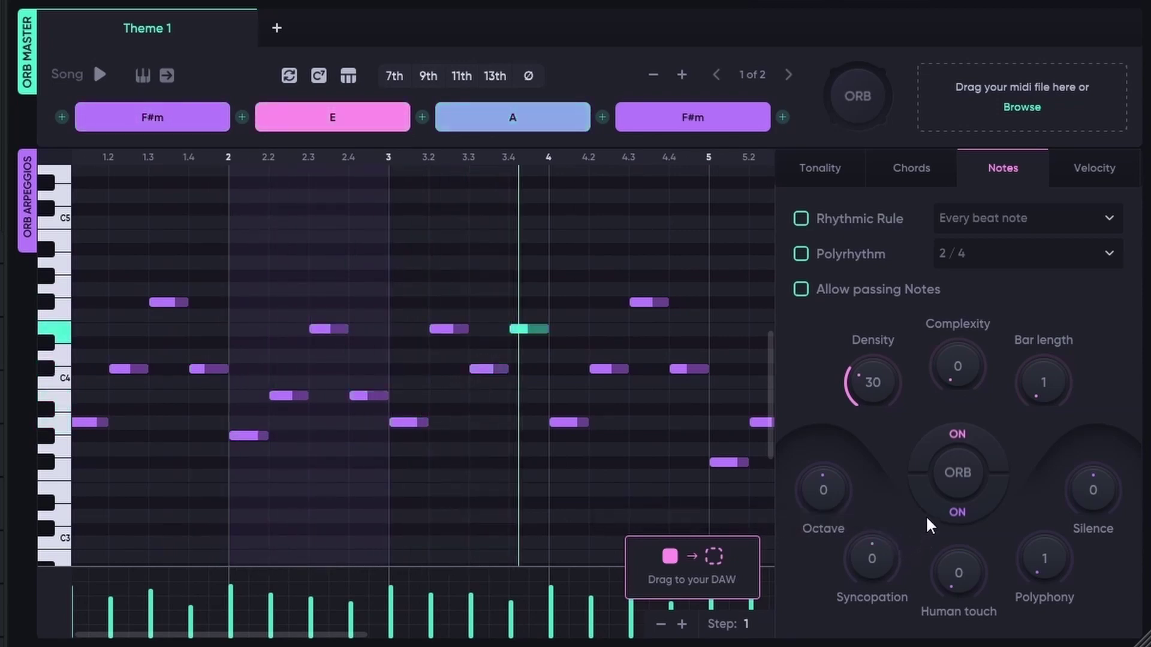
pyautogui.click(946, 501)
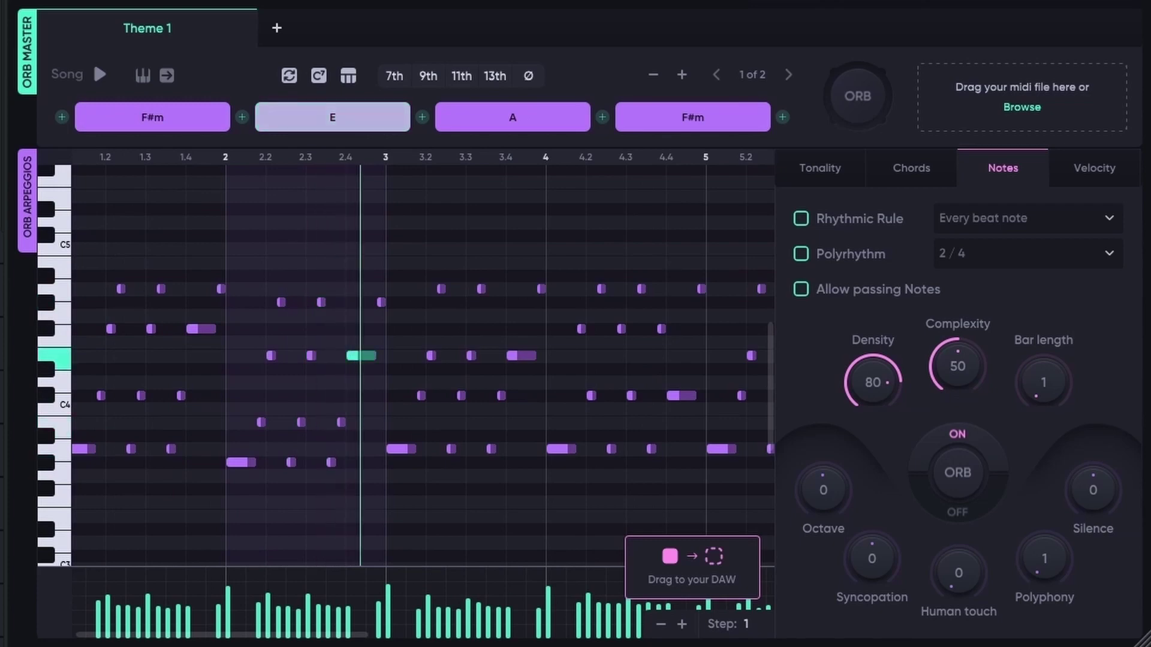
pyautogui.press('space')
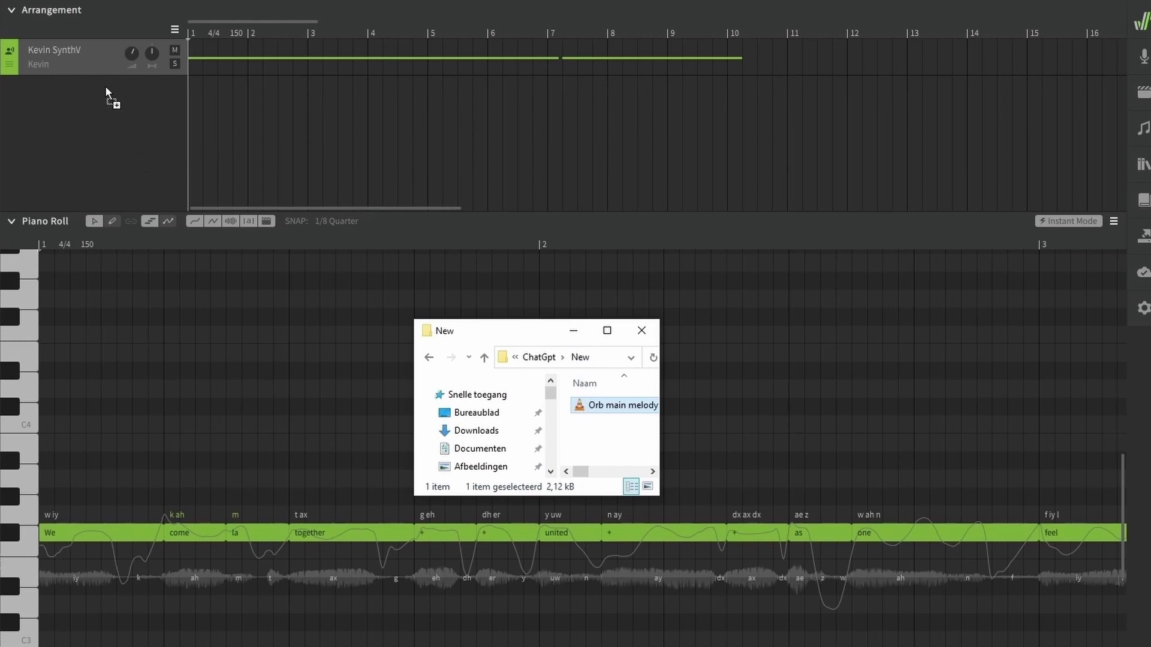
# Import the Orb main melody MIDI file into Synthesizer V as a new track, mute it and select the Kevin SynthV track
pyautogui.moveTo(106, 85); pyautogui.dragTo(105, 87)
pyautogui.click(651, 410)
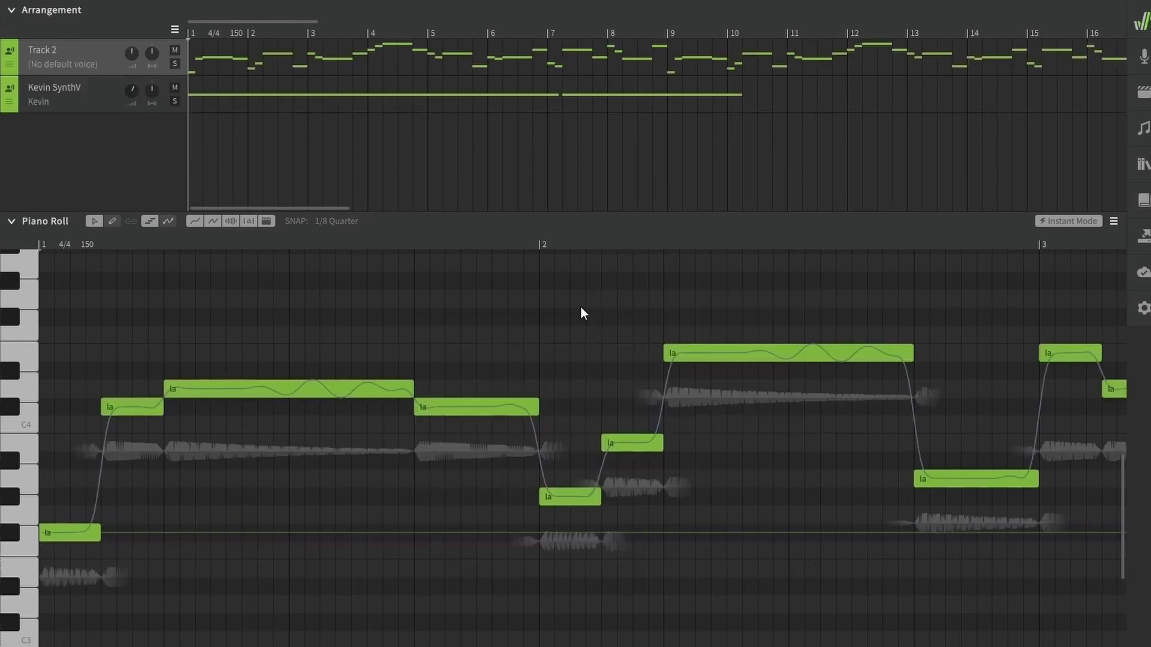
pyautogui.click(109, 86)
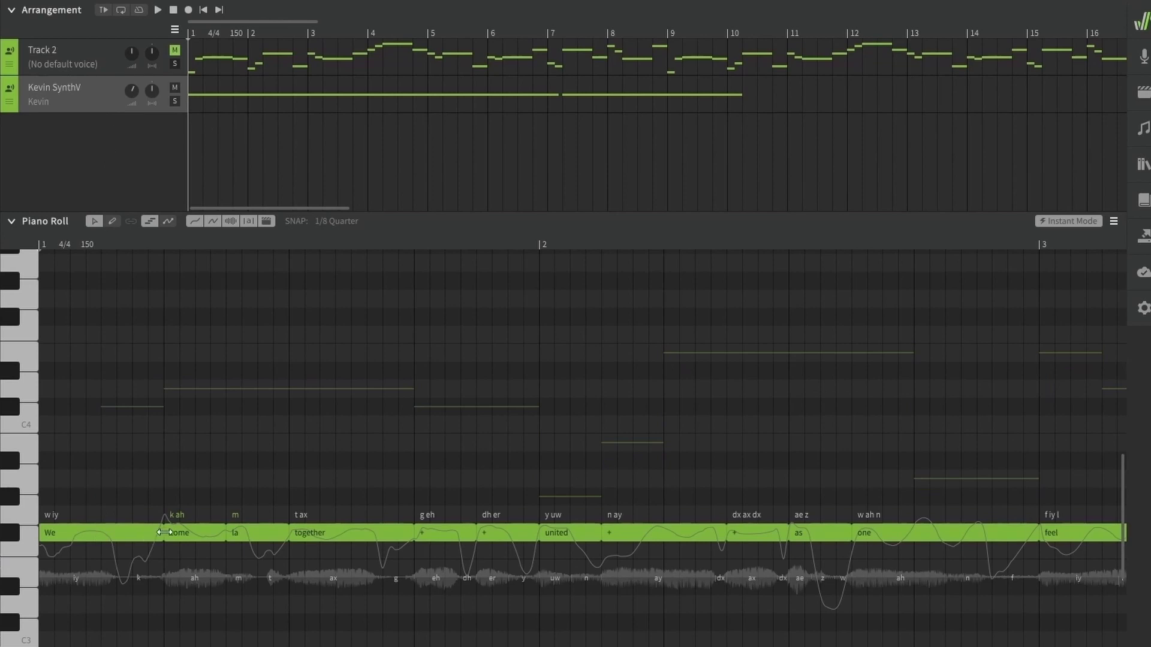
# Move the vocal notes from "come" through "one" onto the imported melody's pitches, with "come", "la" and "together" at D4 and "one" at A3
pyautogui.moveTo(184, 535); pyautogui.dragTo(188, 394)
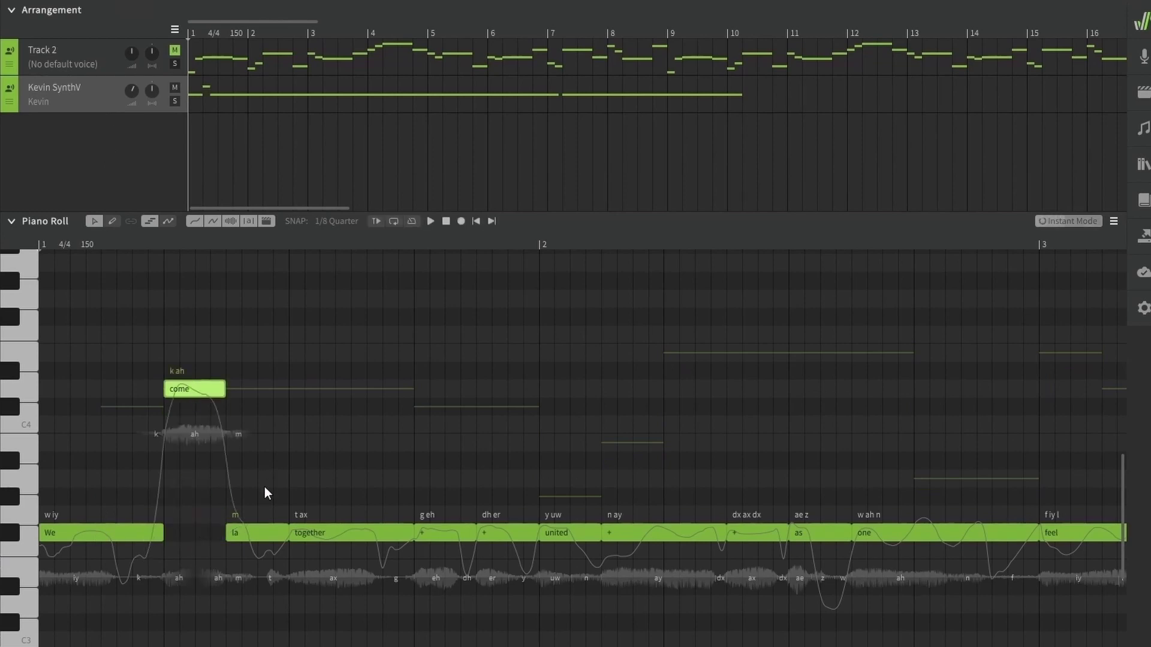
pyautogui.moveTo(255, 428); pyautogui.dragTo(253, 388)
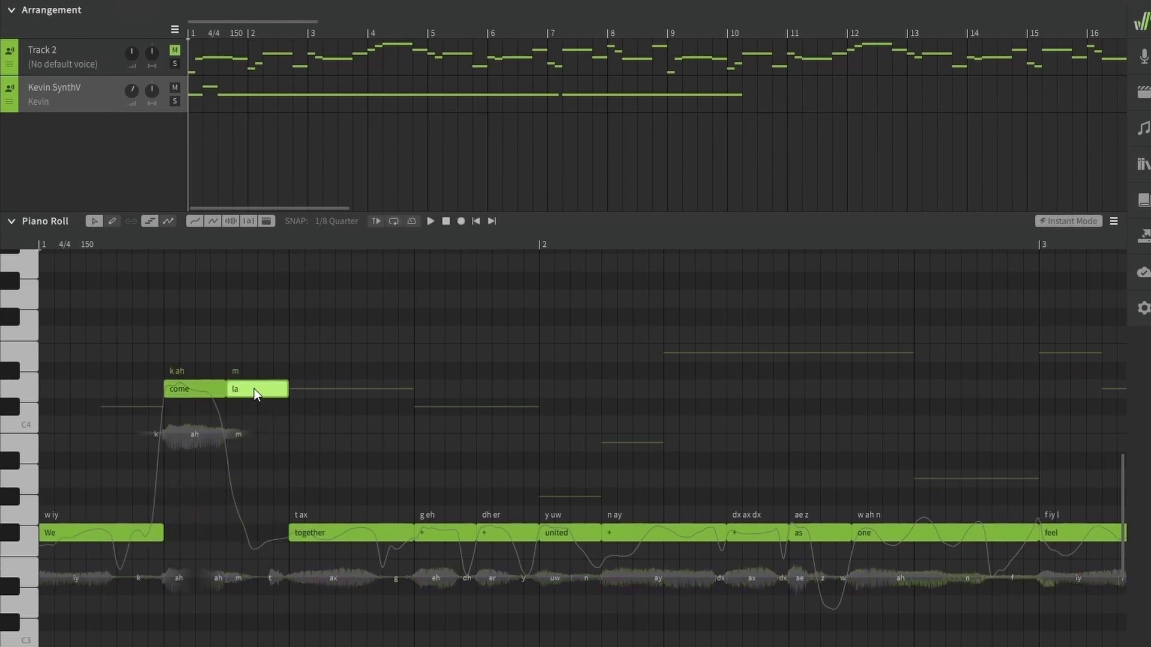
pyautogui.moveTo(336, 529); pyautogui.dragTo(329, 390)
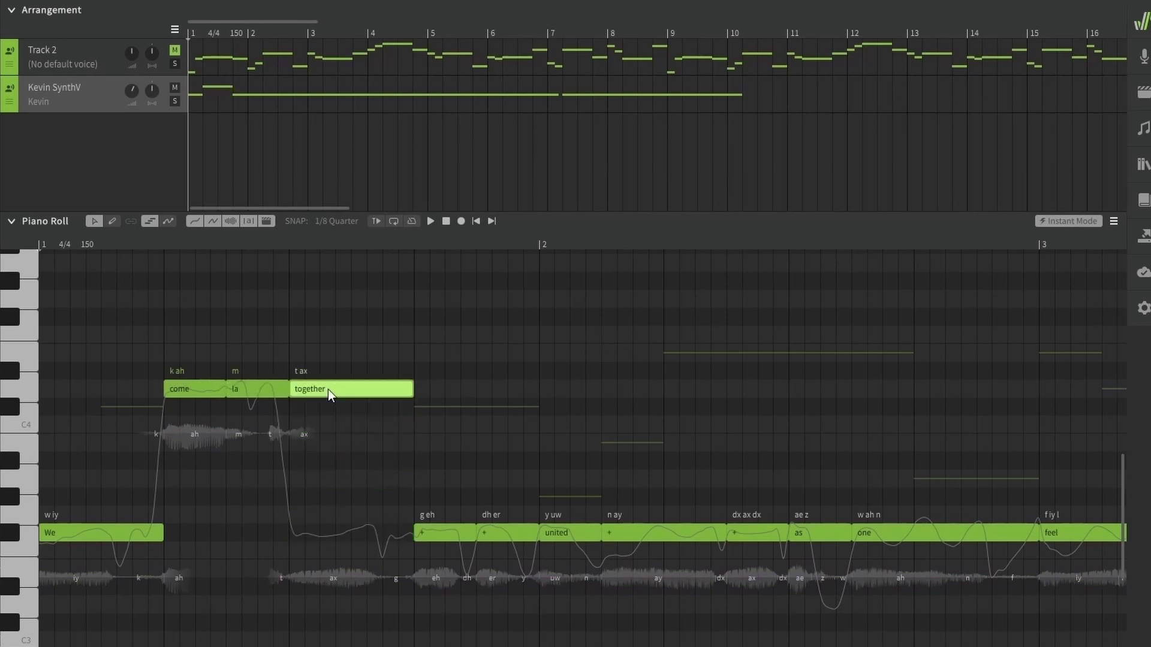
pyautogui.moveTo(432, 532); pyautogui.dragTo(431, 406)
pyautogui.moveTo(880, 532); pyautogui.dragTo(880, 478)
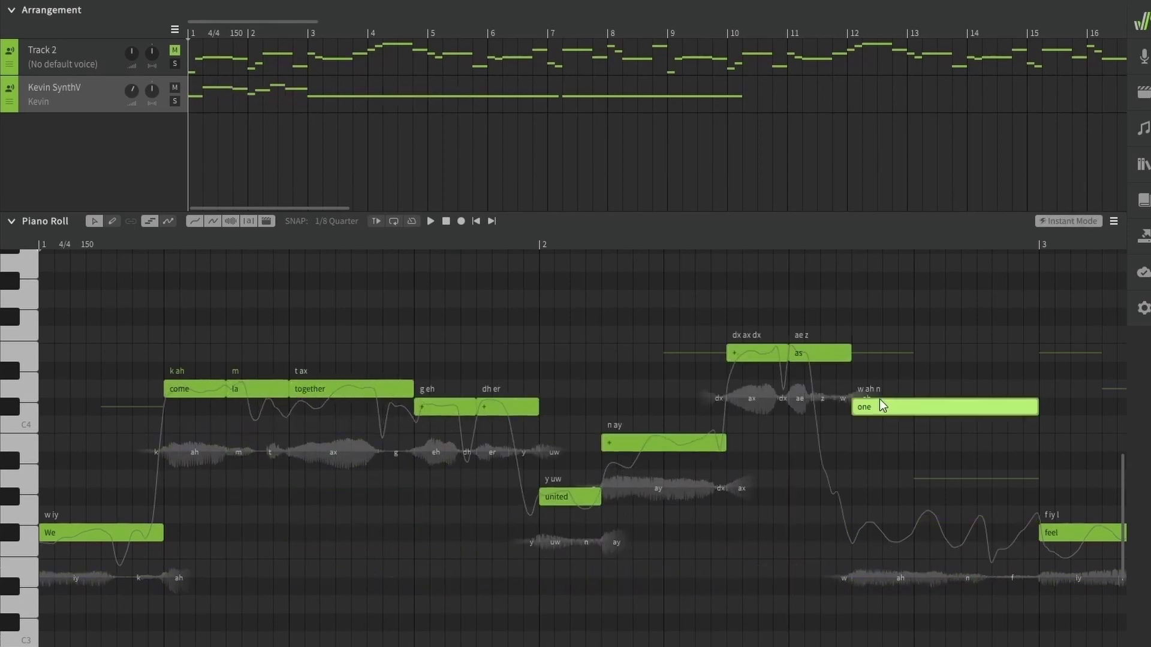
# Match bars 3 and 4 to the melody: "feel" and "from" at E4, "power" at C#4, "the" at F#4, "hardstyle" at G#4, "drum" at A4
pyautogui.scroll(-2, 916, 358)
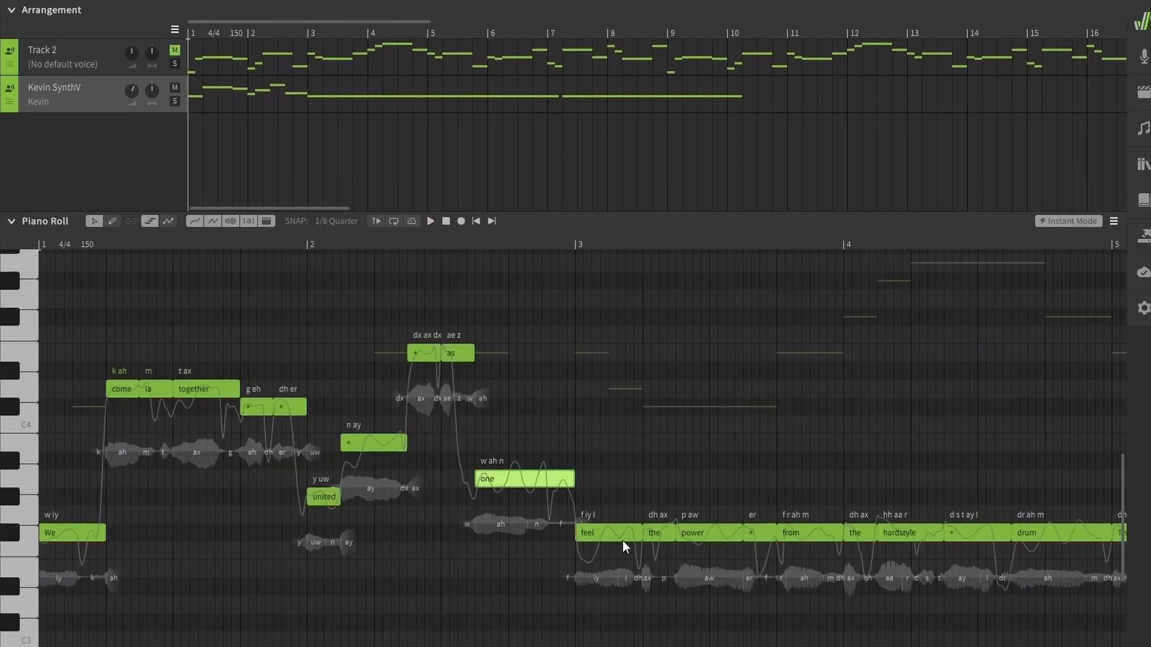
pyautogui.moveTo(622, 532); pyautogui.dragTo(622, 353)
pyautogui.moveTo(753, 533); pyautogui.dragTo(753, 410)
pyautogui.moveTo(809, 532); pyautogui.dragTo(810, 352)
pyautogui.moveTo(860, 532); pyautogui.dragTo(860, 317)
pyautogui.moveTo(910, 532); pyautogui.dragTo(910, 280)
pyautogui.moveTo(973, 536); pyautogui.dragTo(973, 263)
pyautogui.moveTo(1026, 532); pyautogui.dragTo(1027, 263)
# Move the vocal notes from "The melody" through "Place" onto the guide melody, with "takes" at A3 and "Place" at F#4, and play the result
pyautogui.scroll(-2, 969, 347)
pyautogui.moveTo(758, 533); pyautogui.dragTo(758, 352)
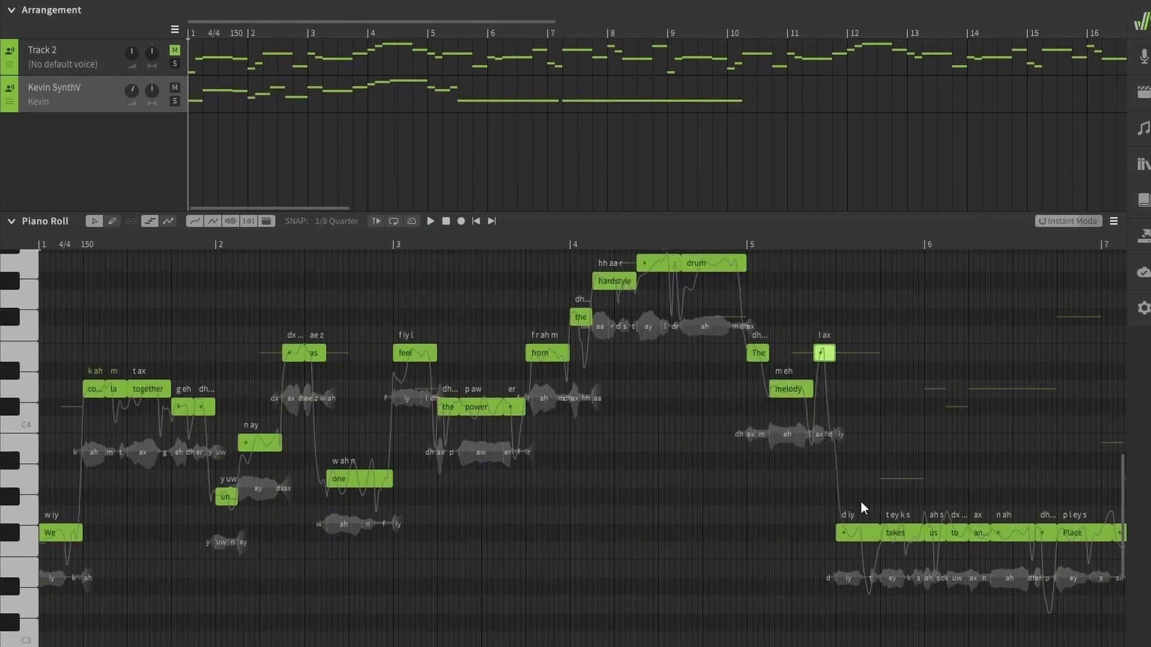
pyautogui.moveTo(861, 532); pyautogui.dragTo(860, 353)
pyautogui.moveTo(902, 533); pyautogui.dragTo(902, 479)
pyautogui.moveTo(1013, 532); pyautogui.dragTo(1013, 388)
pyautogui.moveTo(1077, 532); pyautogui.dragTo(1078, 317)
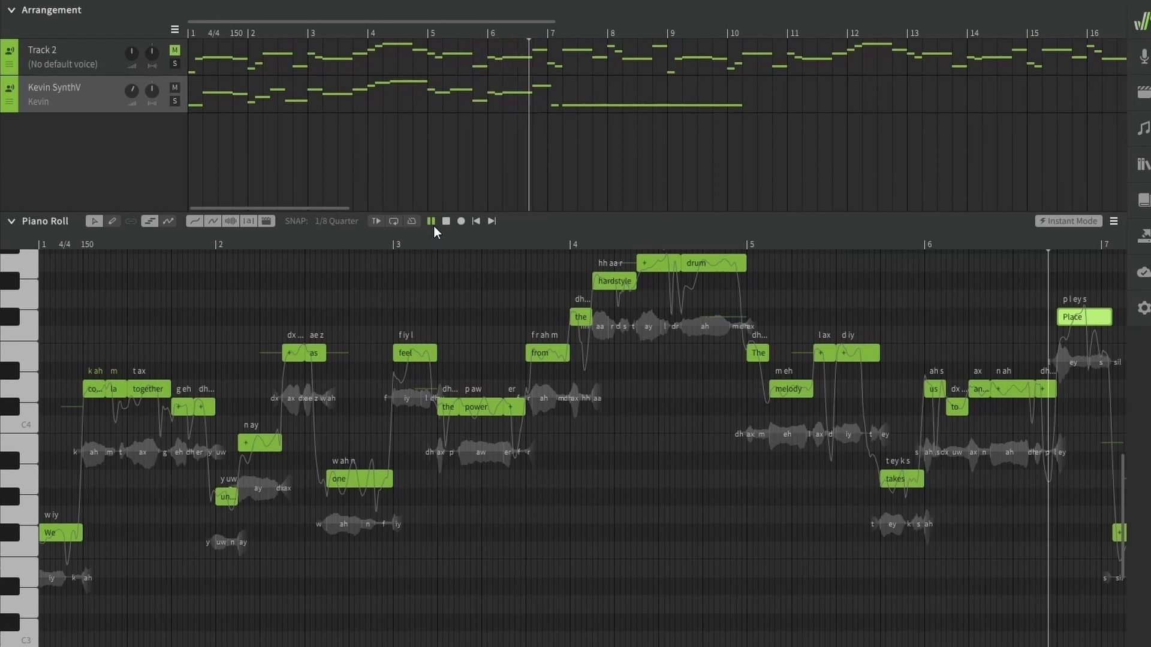
pyautogui.click(433, 225)
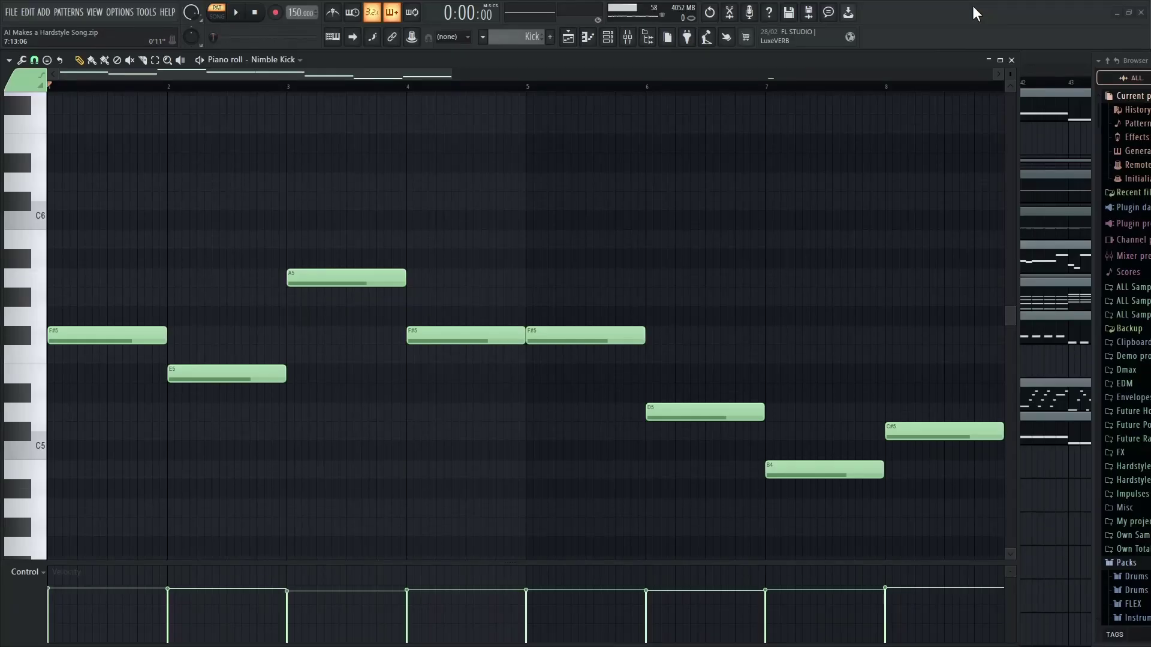
# Switch to FL Studio, shorten all notes in the Nimble Kick piano roll and duplicate them three times
pyautogui.moveTo(1046, 123)
pyautogui.mouseDown()
pyautogui.moveTo(816, 328)
pyautogui.moveTo(376, 465)
pyautogui.moveTo(173, 473)
pyautogui.mouseUp()
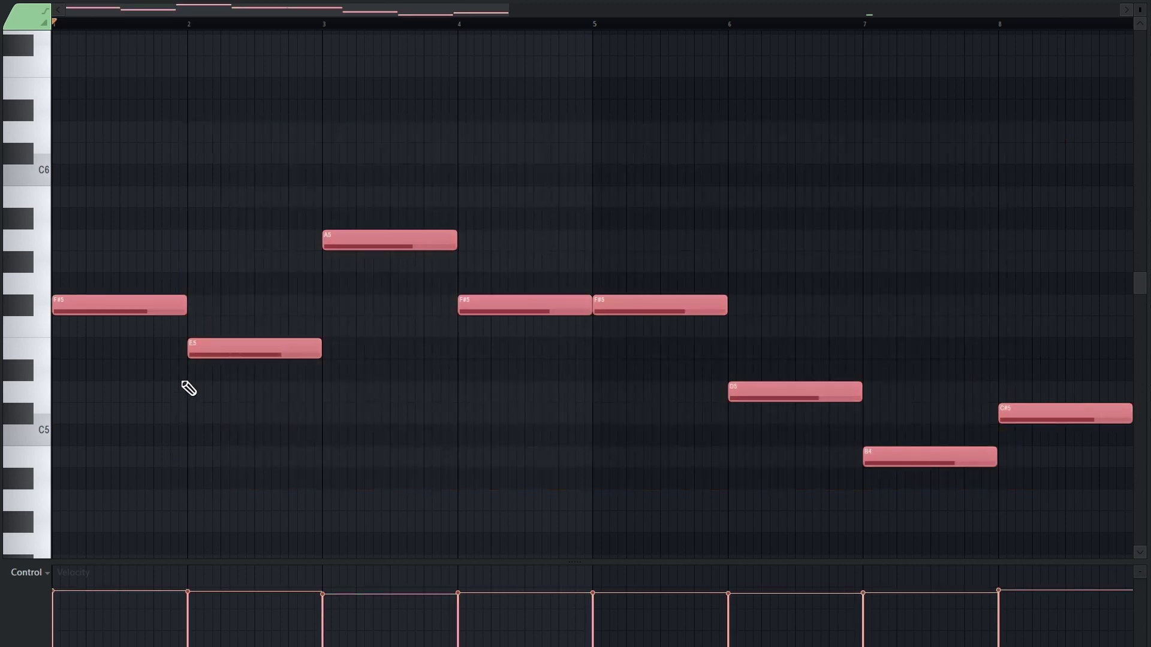
pyautogui.moveTo(164, 313); pyautogui.dragTo(88, 303)
pyautogui.hotkey('ctrl', 'b')
pyautogui.hotkey('ctrl', 'b')
pyautogui.hotkey('ctrl', 'b')
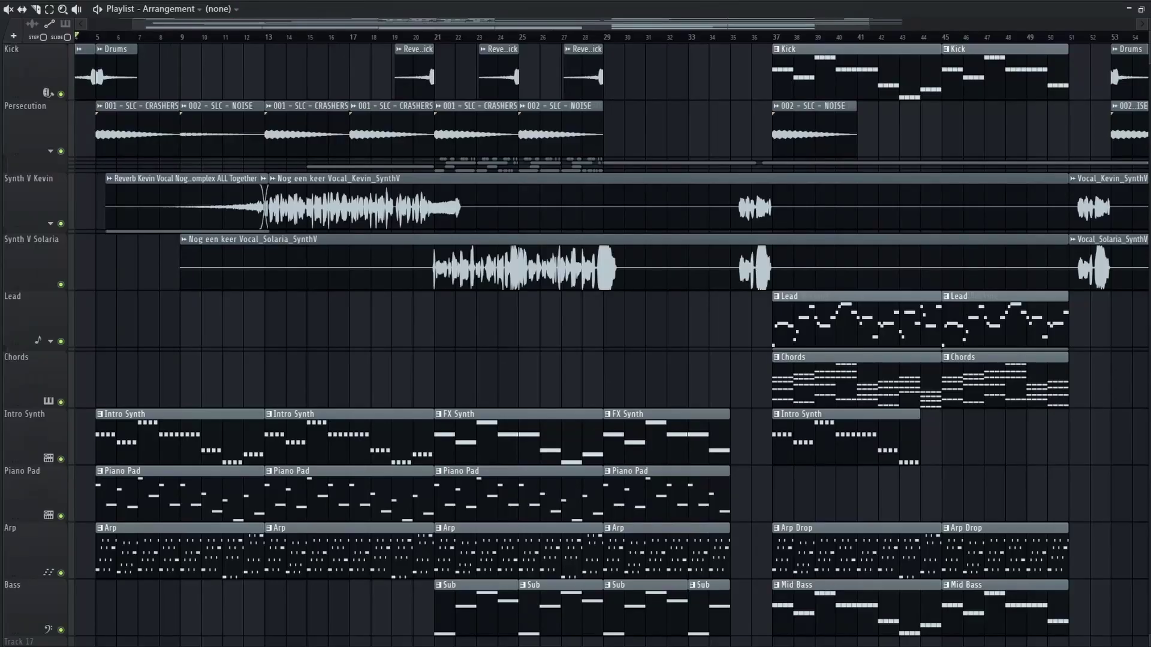
# Play the full song arrangement from the start of the intro
pyautogui.press('space')
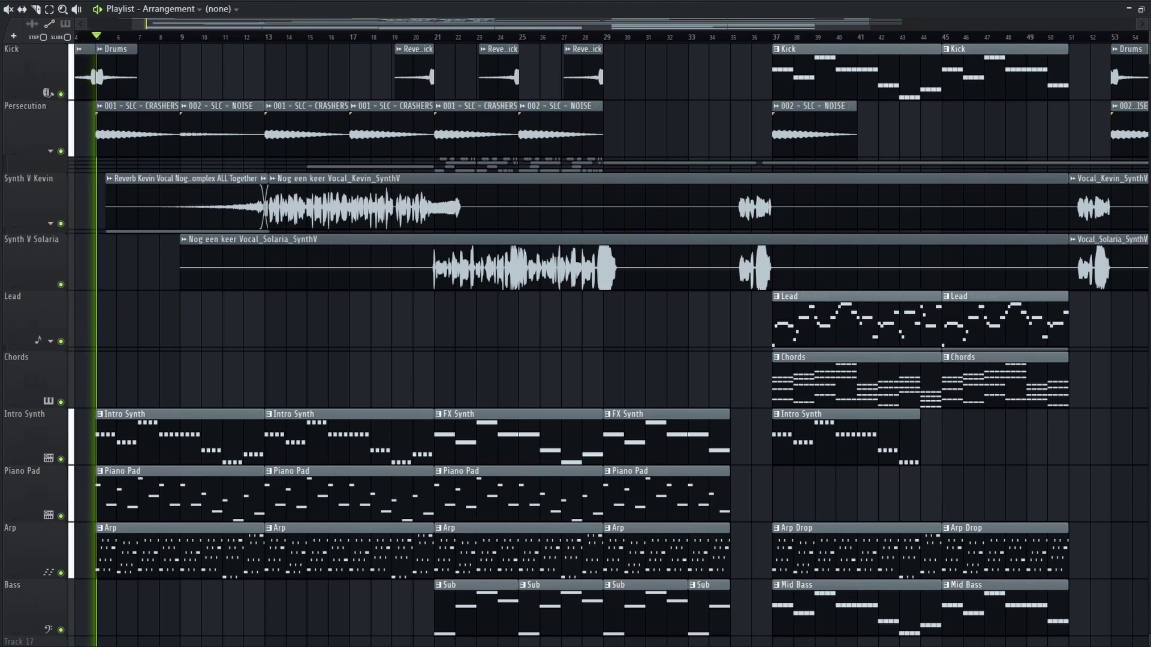